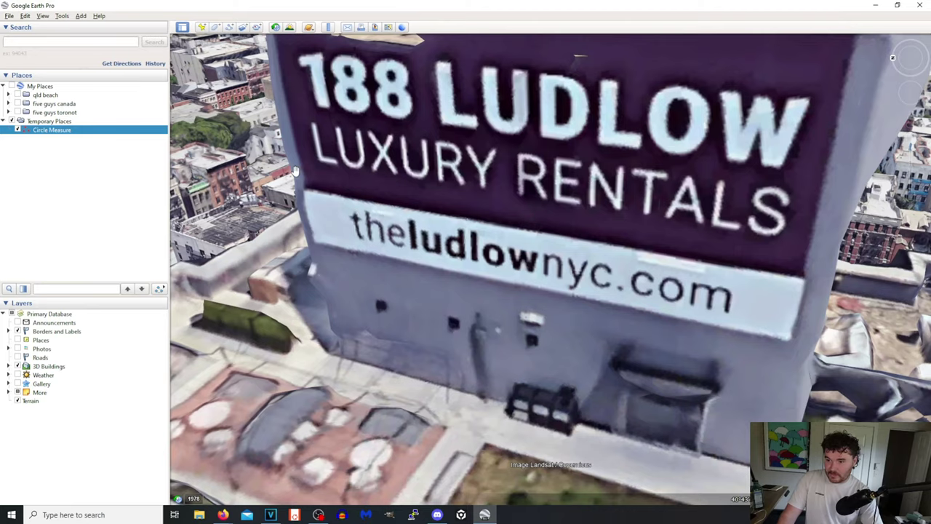
Orbit and tilt the 3D view over the Lower East Side rooftops and skyline, then bring up the Instagram photo
left_click_drag(295, 171, 551, 232)
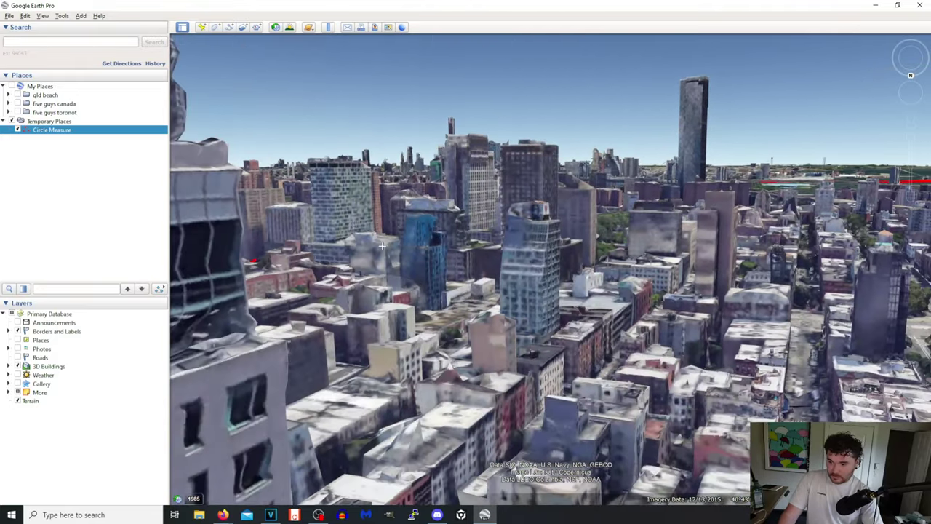
left_click_drag(523, 272, 573, 241)
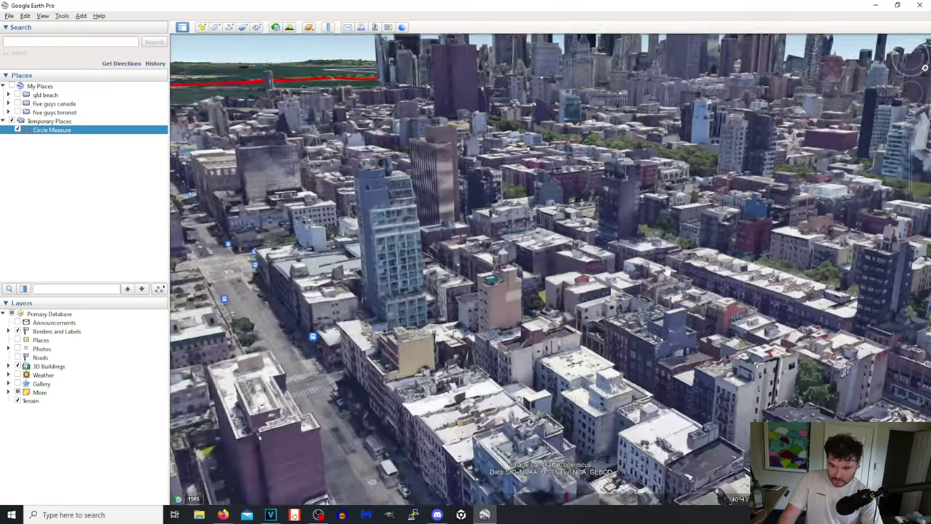
left_click_drag(642, 244, 629, 227)
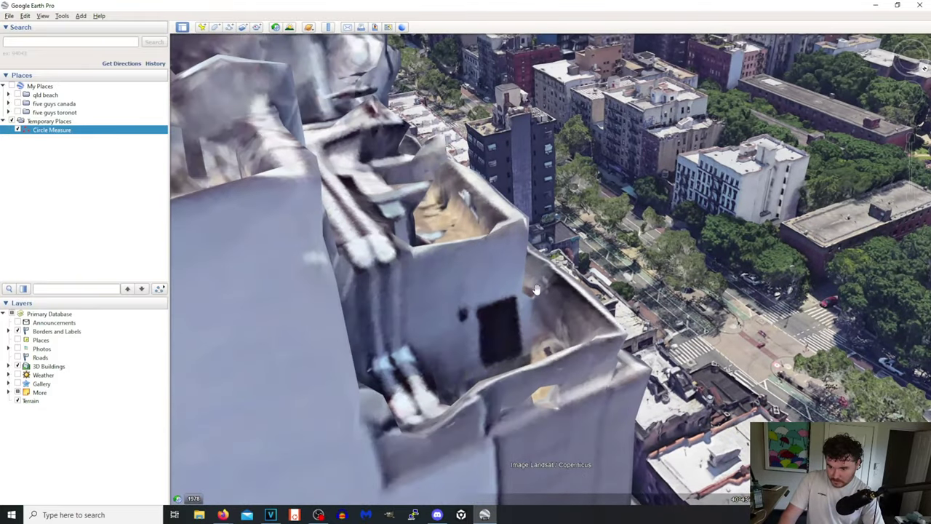
left_click_drag(568, 200, 486, 283)
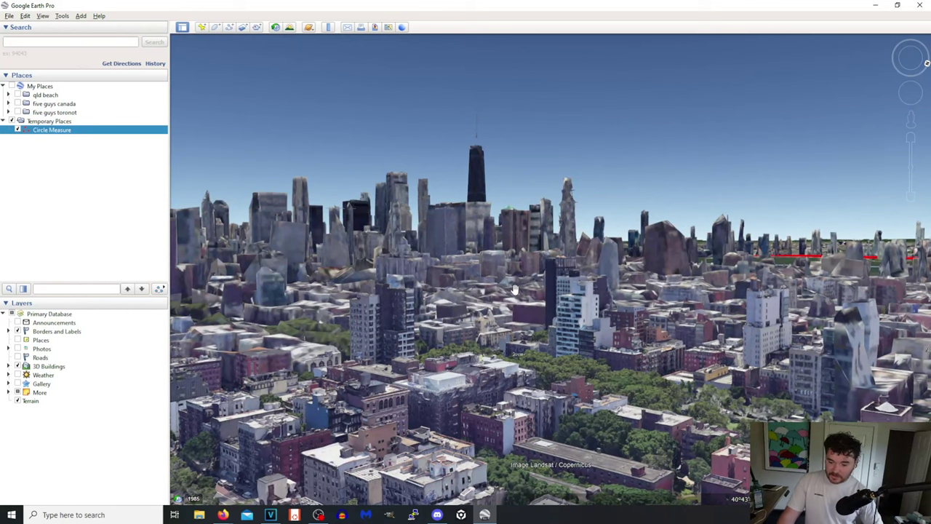
left_click_drag(558, 274, 646, 459)
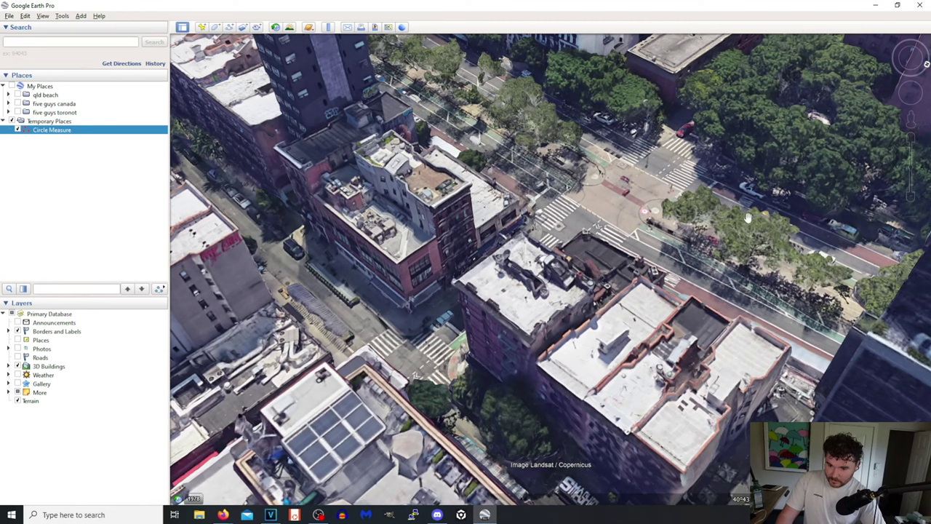
left_click(484, 514)
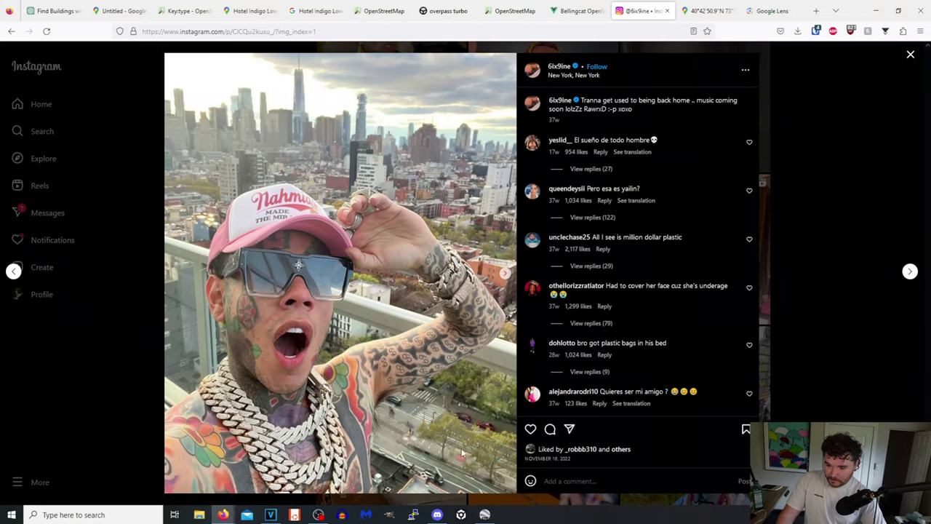
Turn Google Earth's 3D view to match the photo's skyline angle, then go to the OpenStreetMap editor
left_click(485, 514)
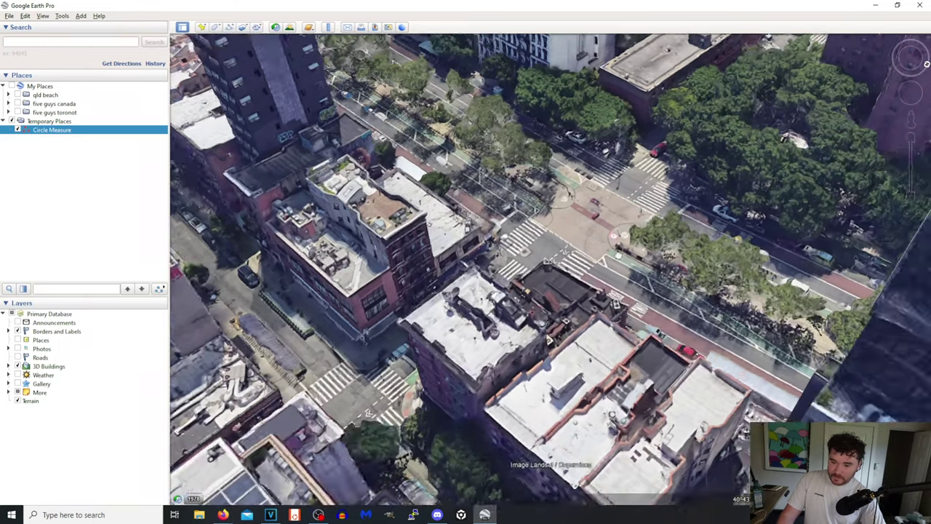
left_click_drag(618, 256, 851, 355)
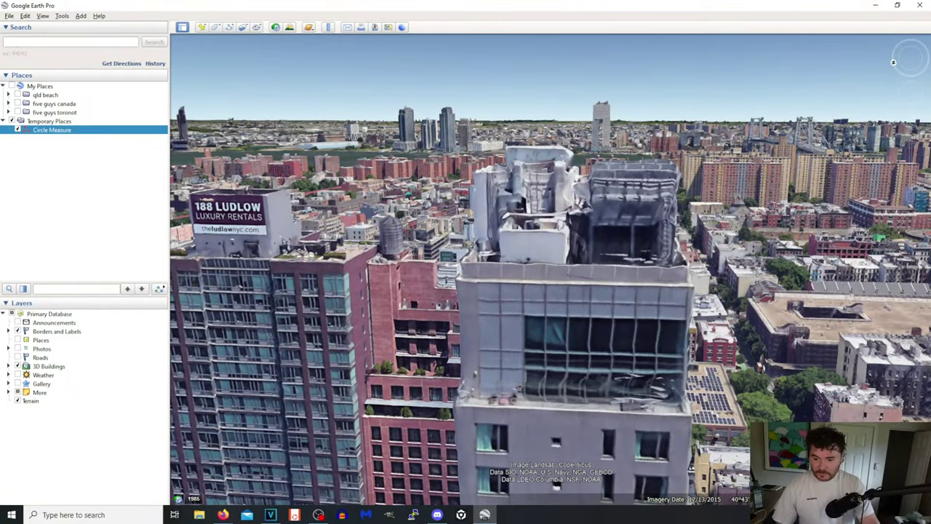
left_click(485, 514)
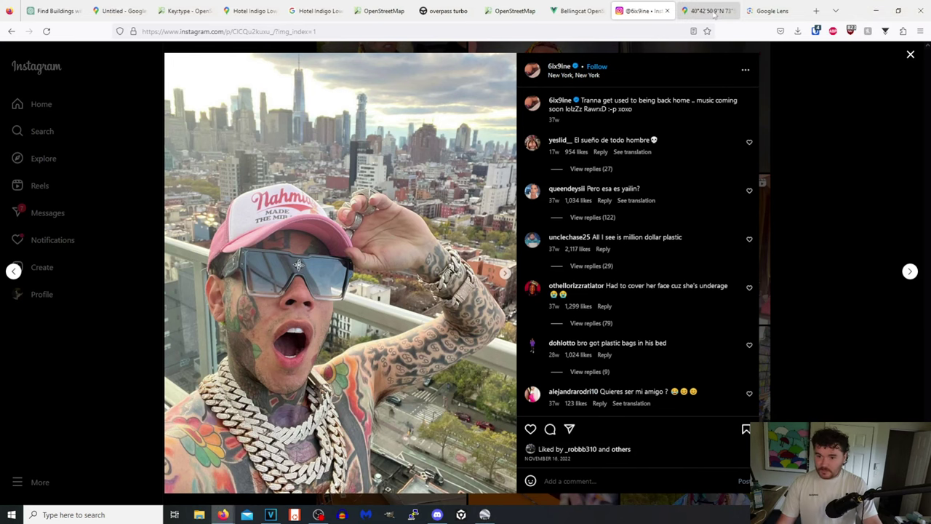
left_click(513, 12)
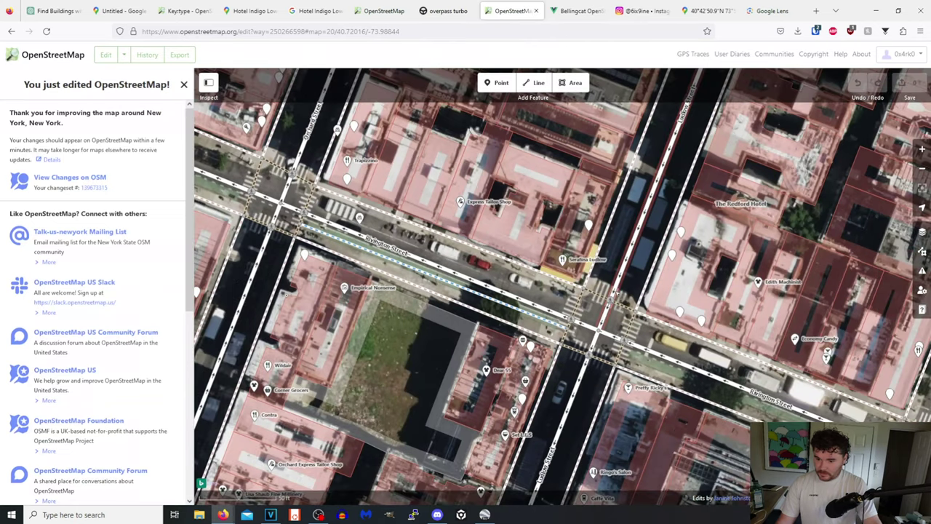
Review the Hotel Indigo way record at 180 Orchard Street, including its 23 nodes
left_click(11, 31)
left_click(10, 31)
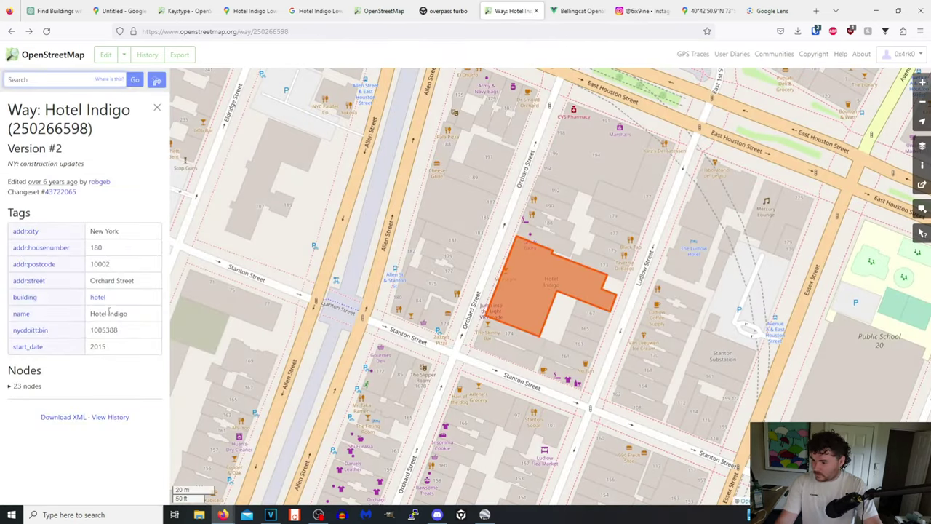
left_click(27, 389)
scroll(95, 357, "down", 4)
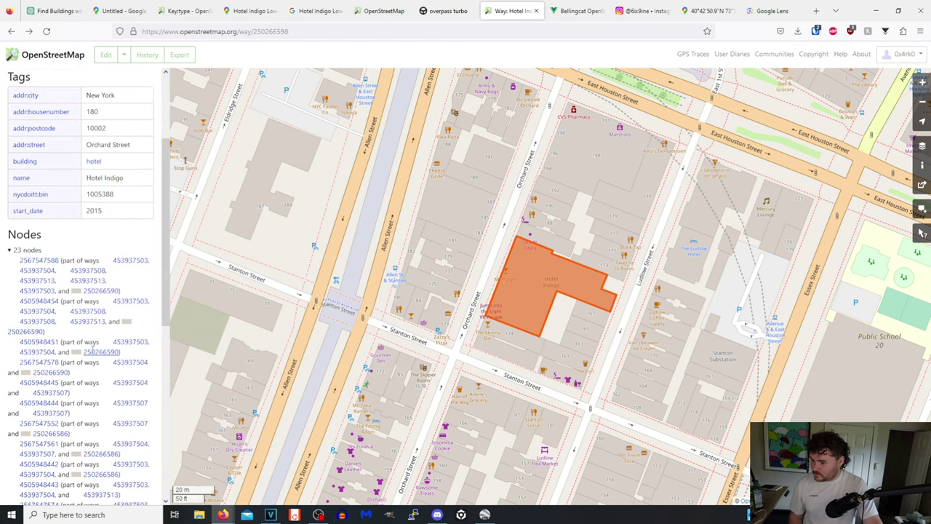
scroll(93, 353, "down", 3)
scroll(87, 346, "up", 8)
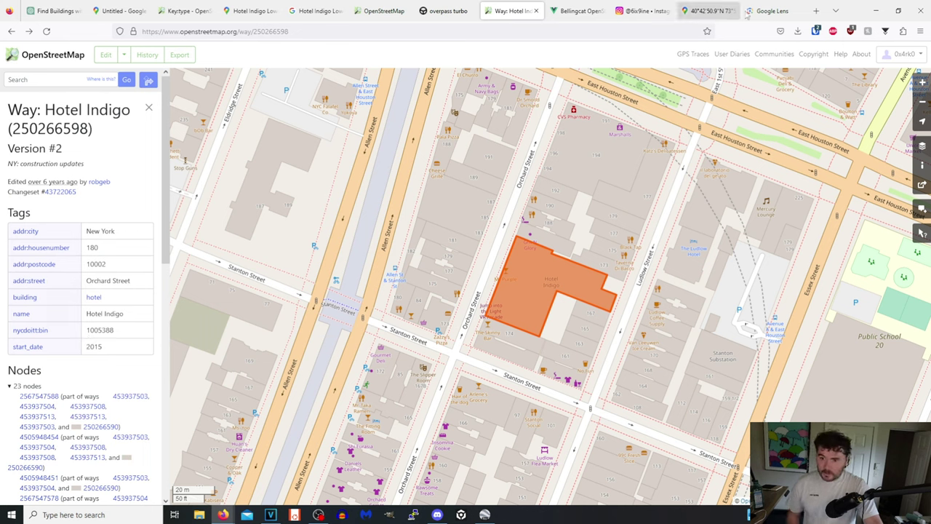
left_click(572, 16)
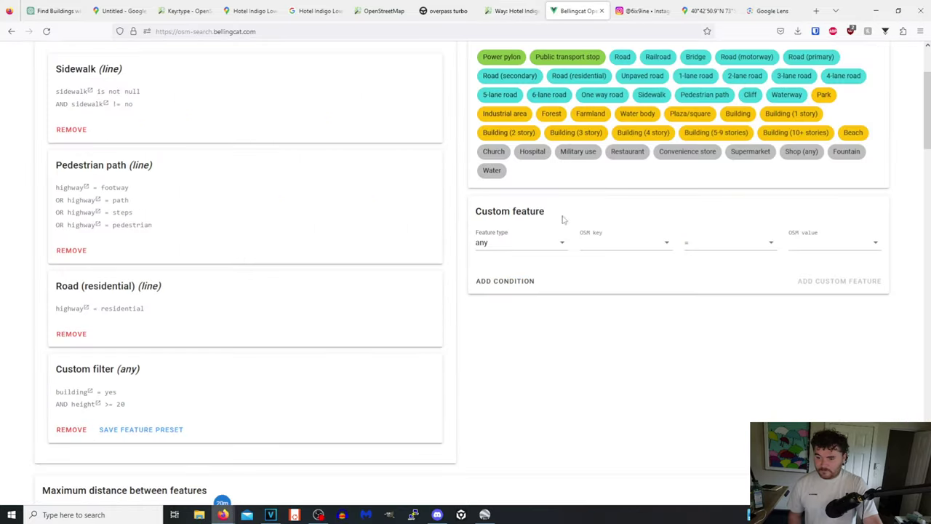
Remove the building height filter and set the new custom feature's key to building
left_click(83, 430)
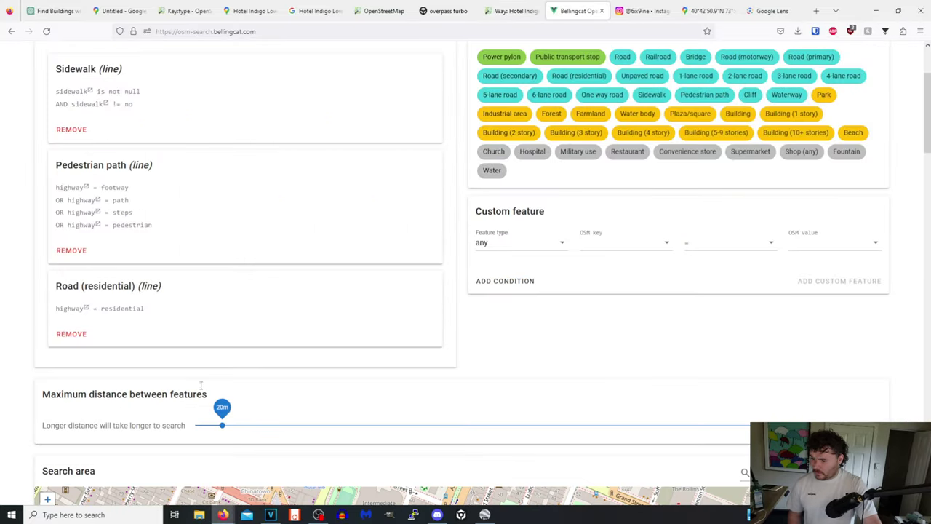
left_click(610, 246)
type("hotw")
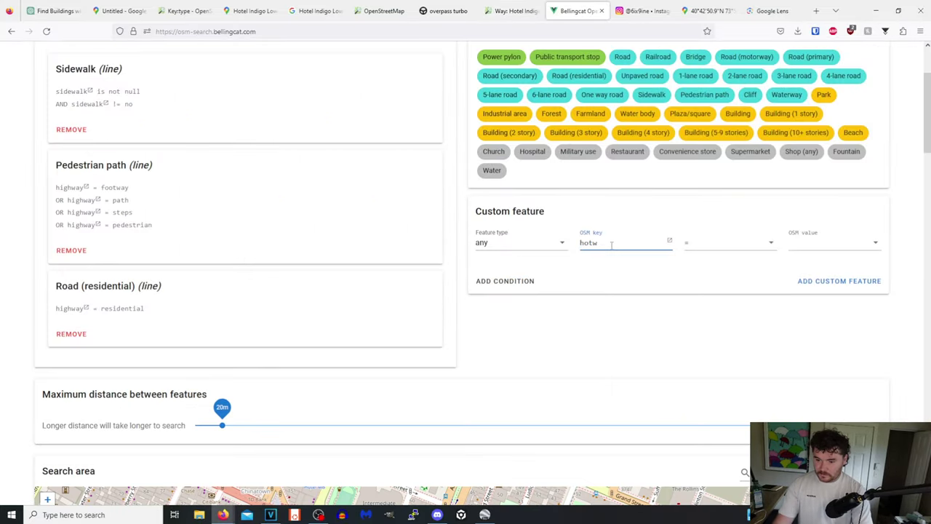
key("ctrl+a")
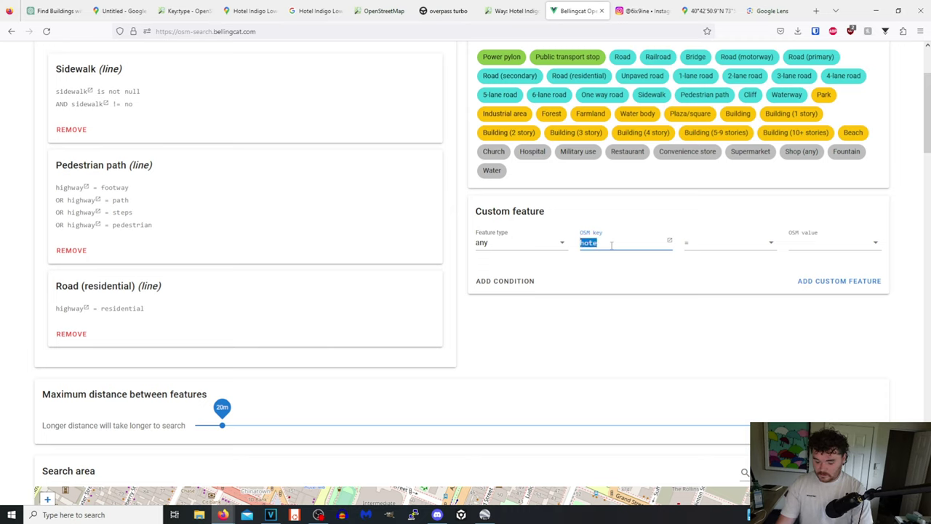
type("buil")
key("Tab")
key("Tab")
key("Tab")
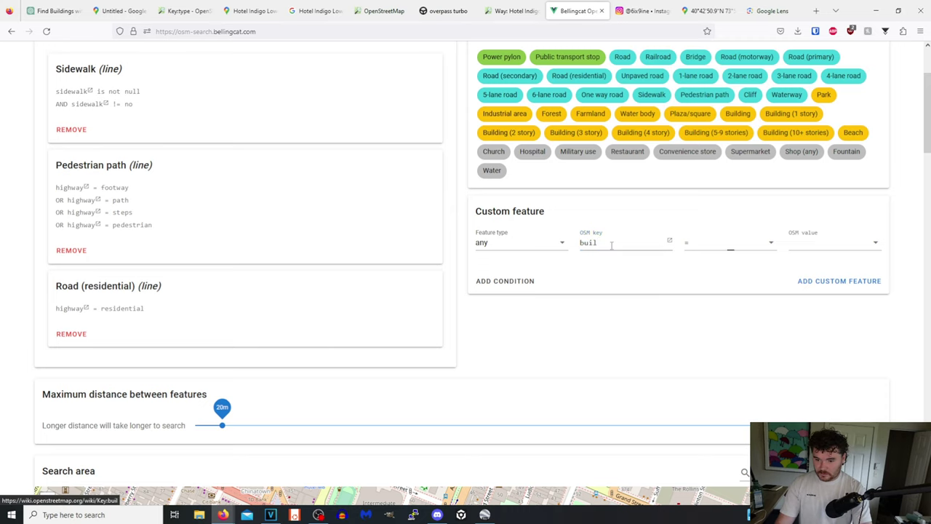
type("hot")
key("ctrl+a")
key("BackSpace")
left_click(611, 244)
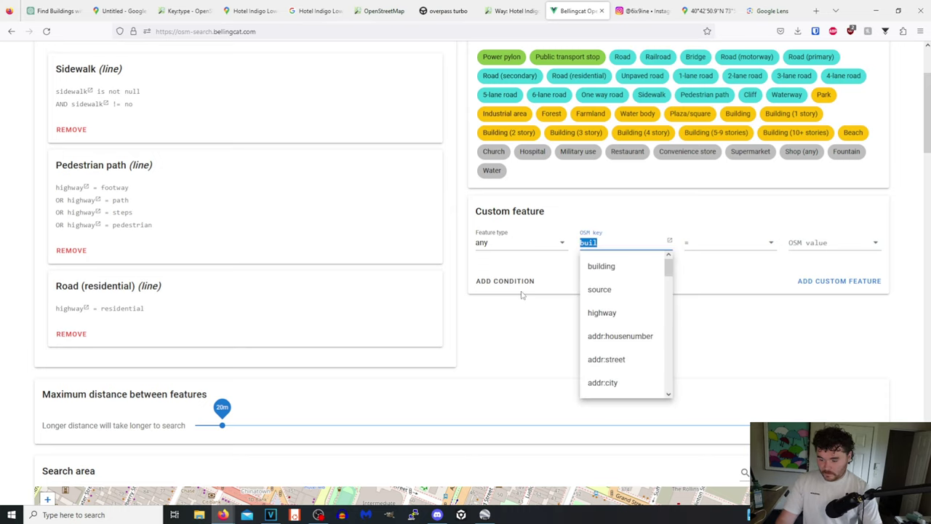
left_click(619, 266)
Look for a hotel value for the building key and check Hotel Indigo's tags on OpenStreetMap
left_click(822, 245)
type("hot")
key("BackSpace")
key("BackSpace")
key("BackSpace")
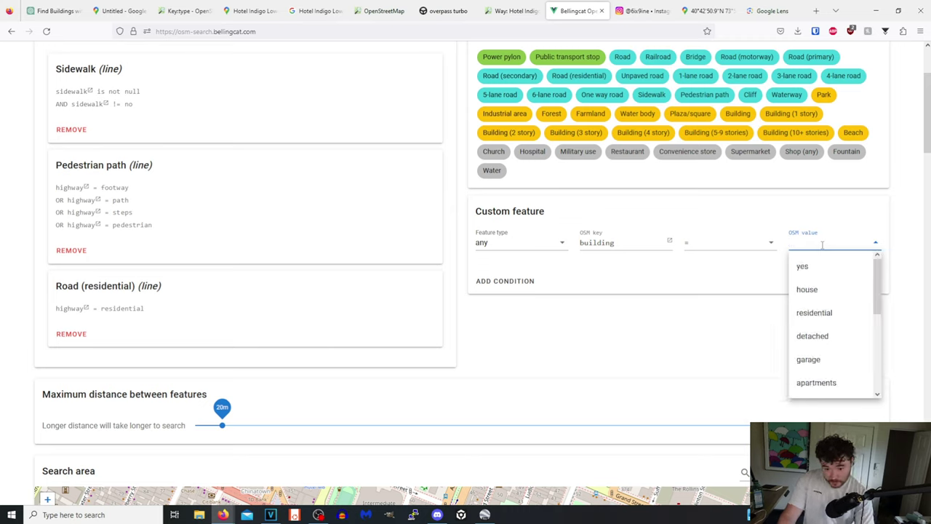
scroll(826, 306, "down", 5)
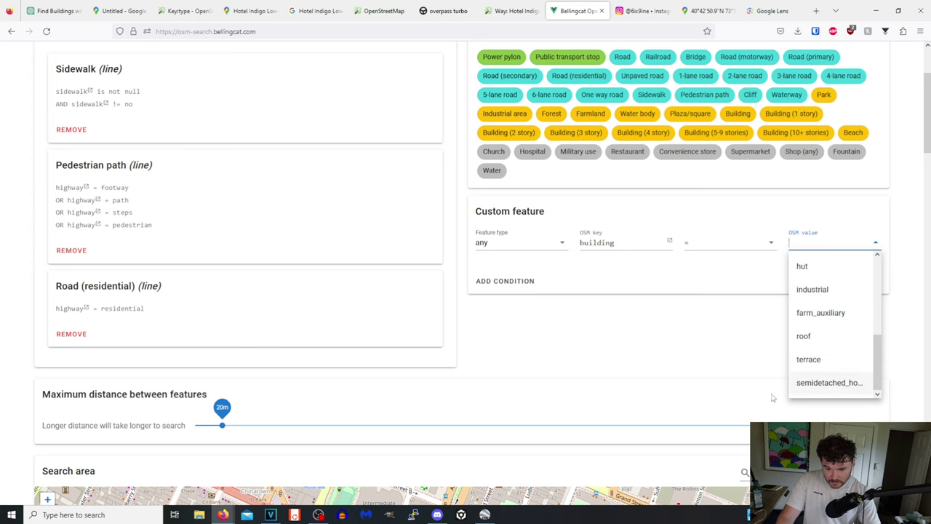
scroll(774, 397, "down", 2)
double_click(602, 193)
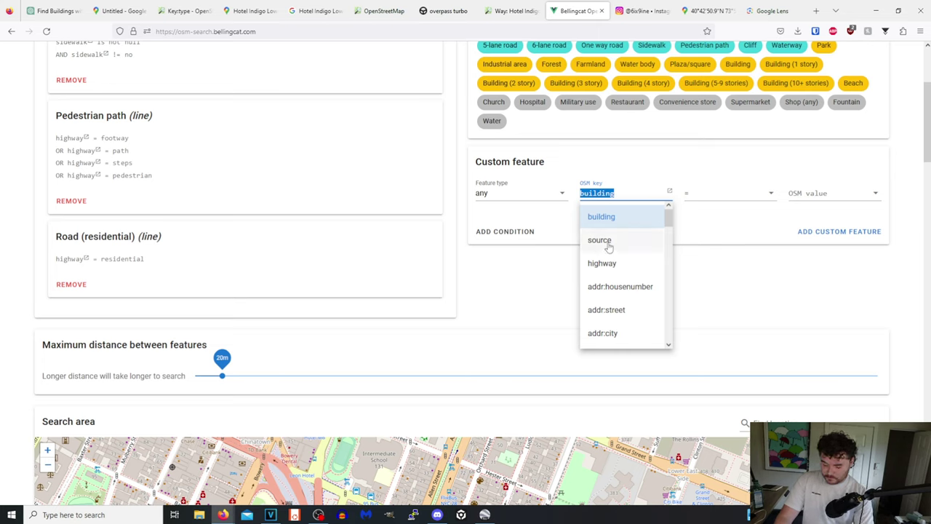
type("hot")
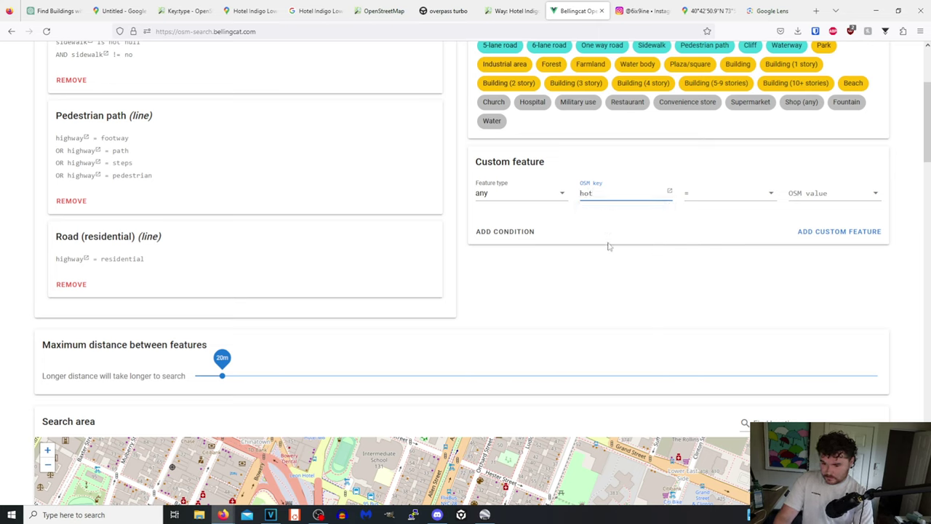
key("BackSpace")
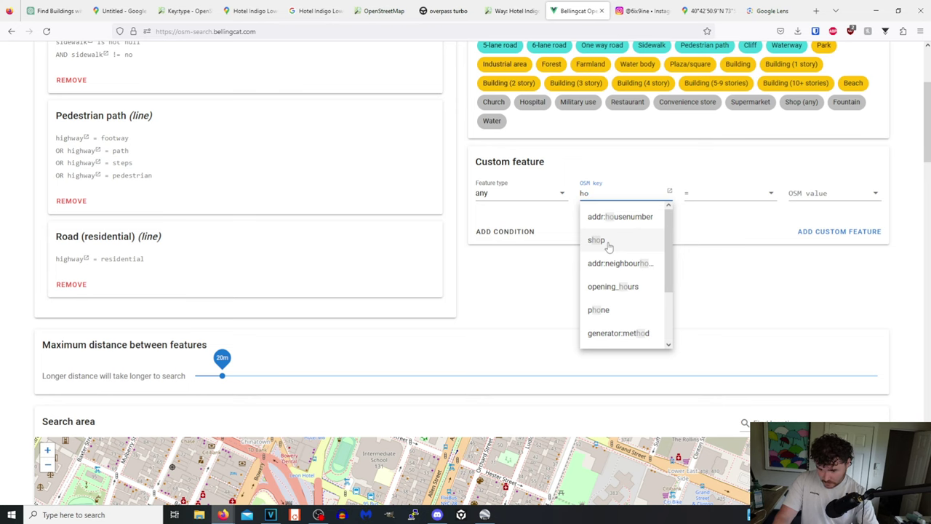
scroll(608, 248, "down", 1)
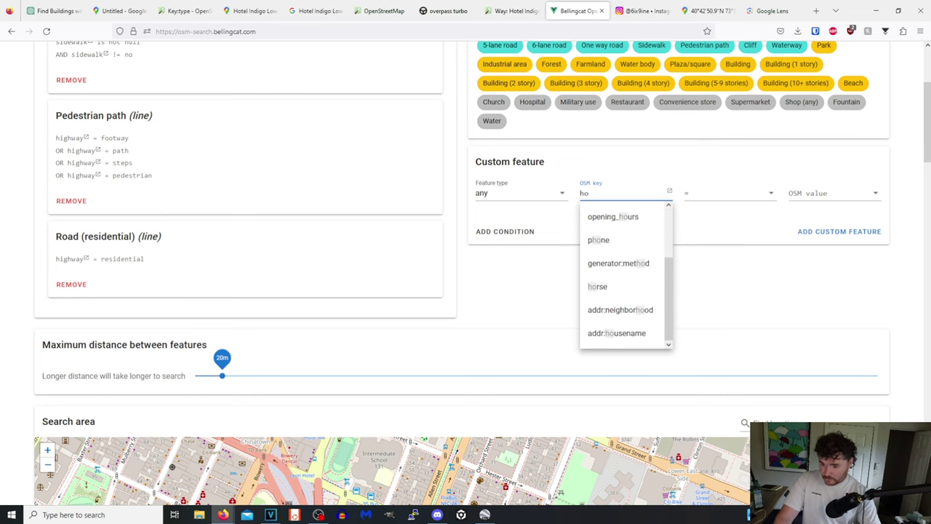
left_click(518, 13)
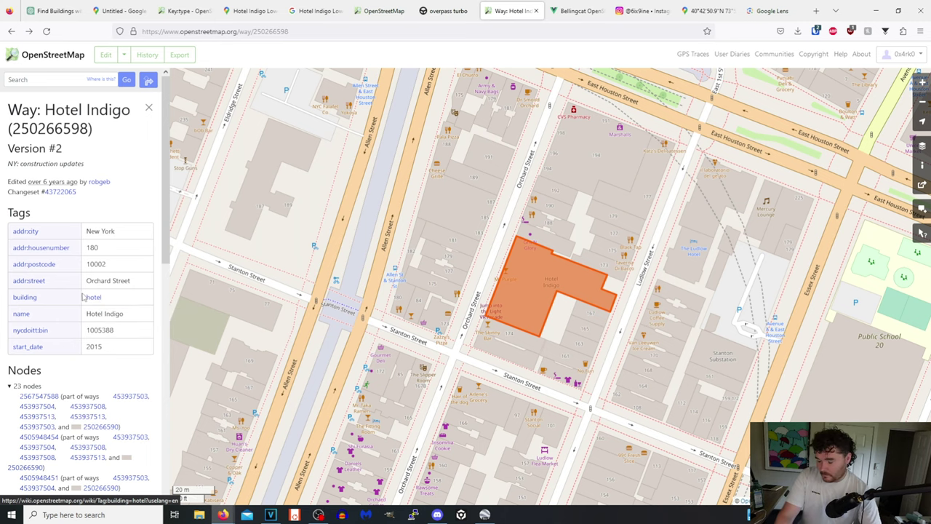
left_click(576, 11)
Limit the custom feature to polygons and re-enter building as its key
left_click(522, 194)
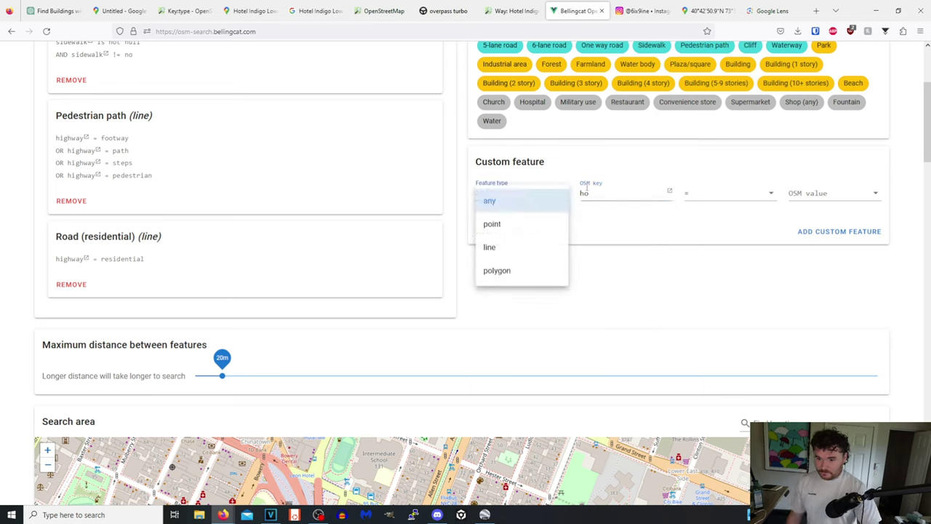
left_click(497, 270)
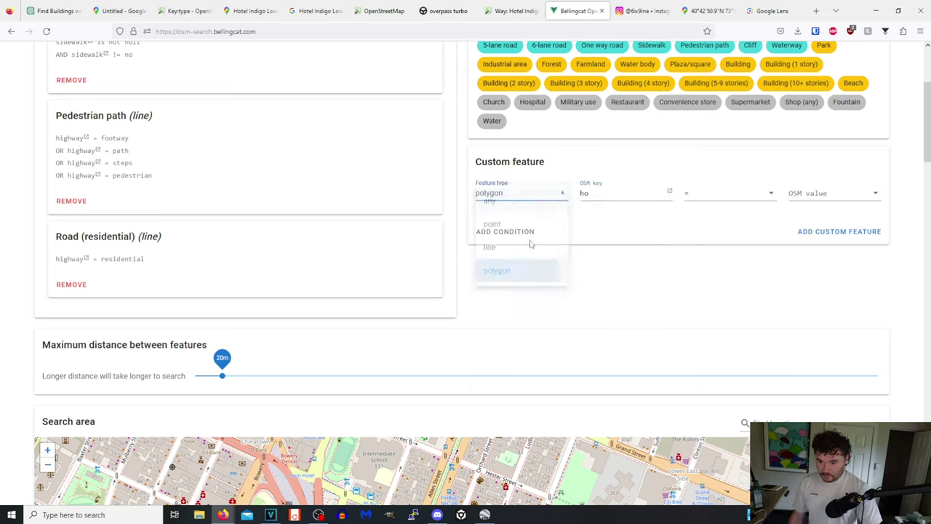
left_click(595, 187)
type("bui")
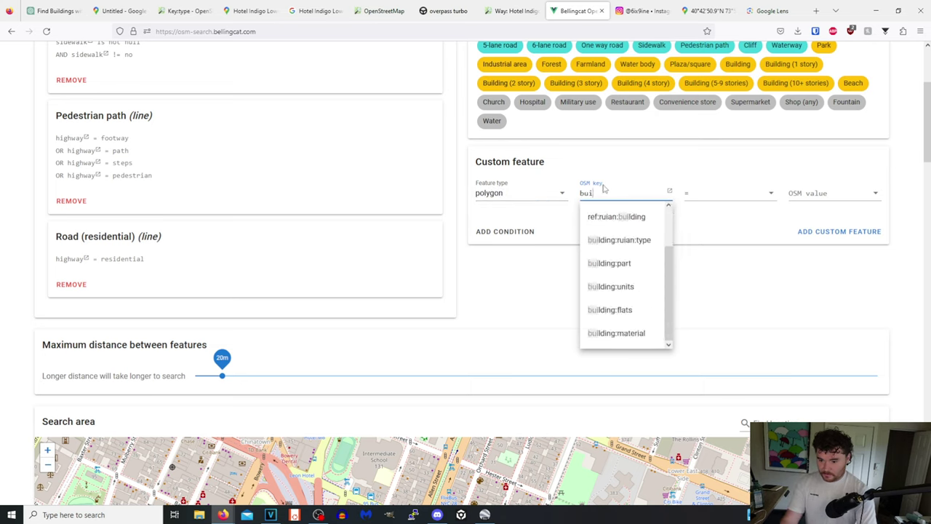
key("Down")
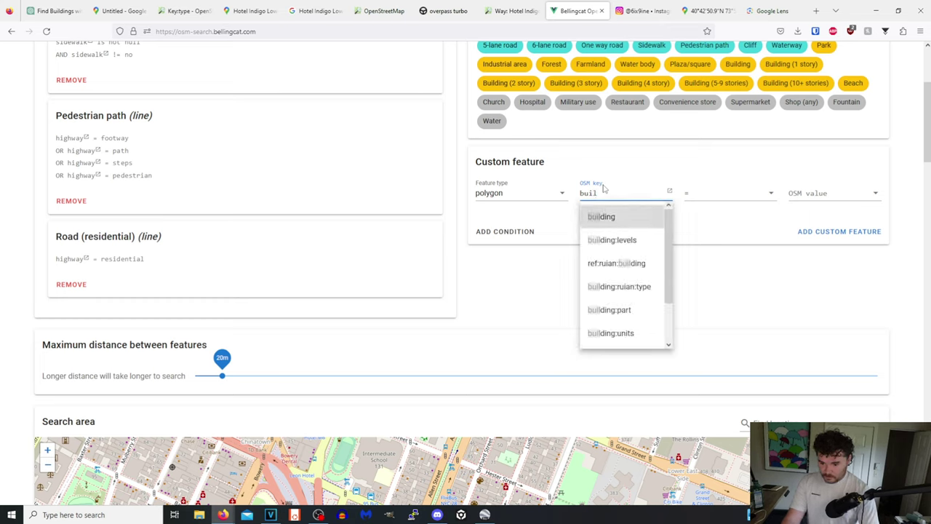
key("Return")
key("Tab")
key("Tab")
type("ho")
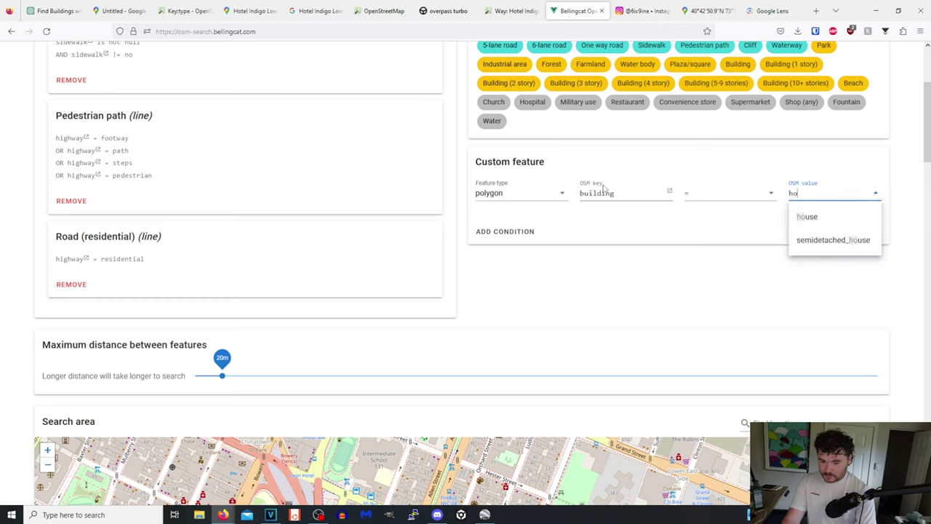
key("BackSpace")
key("BackSpace")
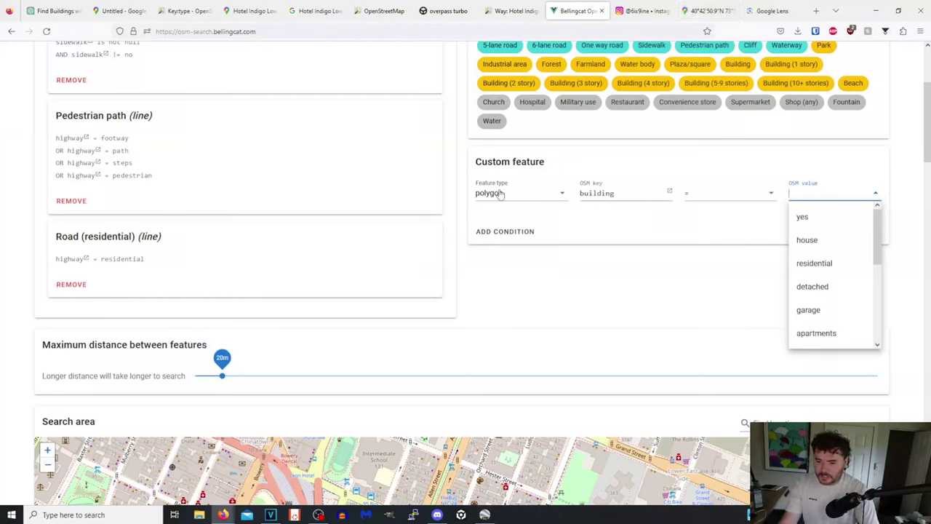
Set the feature type to any with the condition shop = convenience
left_click(500, 194)
left_click(496, 202)
left_click(602, 191)
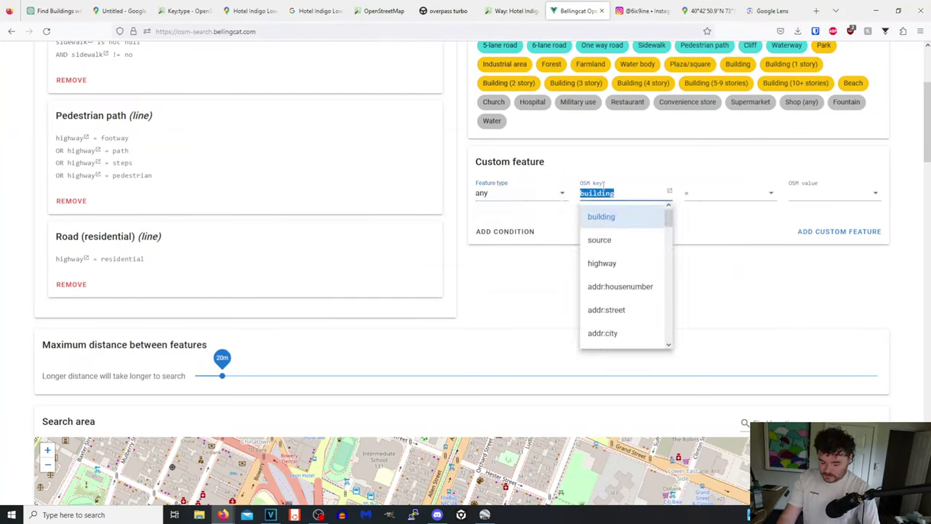
type("bu")
key("BackSpace")
key("BackSpace")
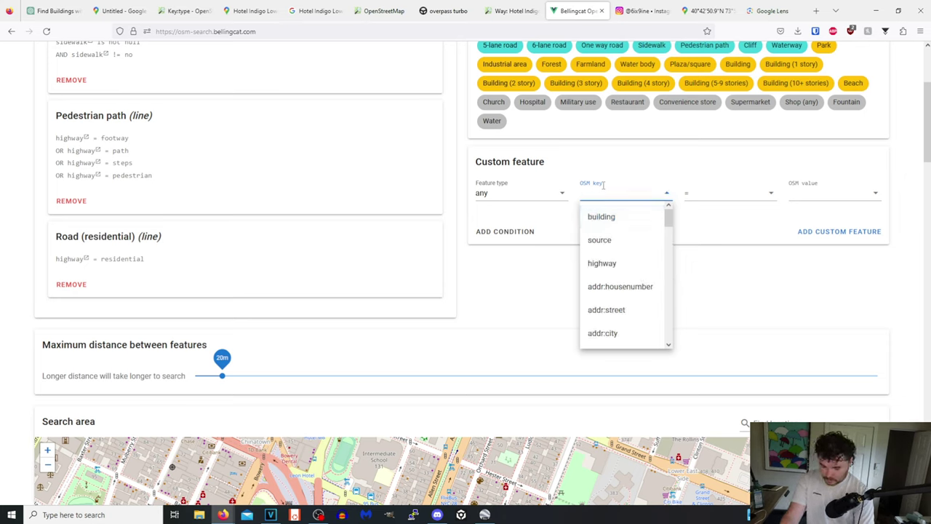
type("sho")
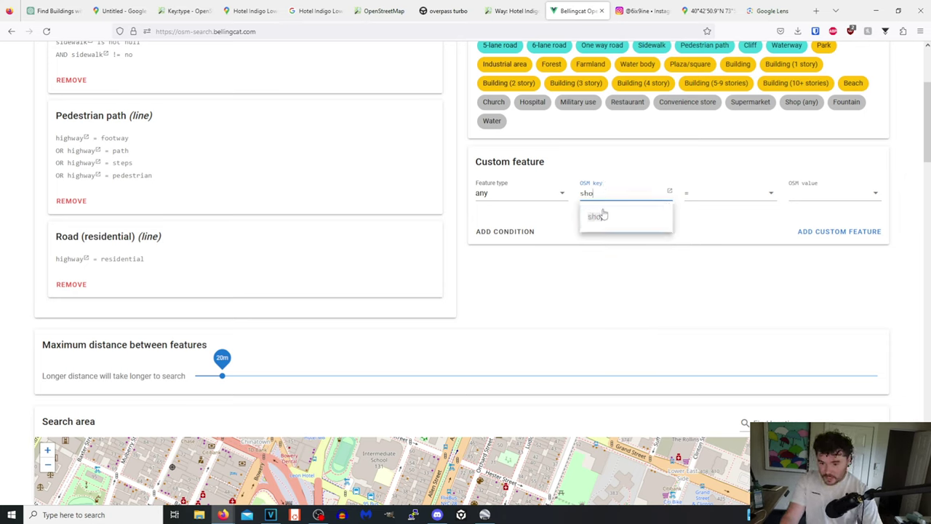
left_click(627, 225)
left_click(829, 193)
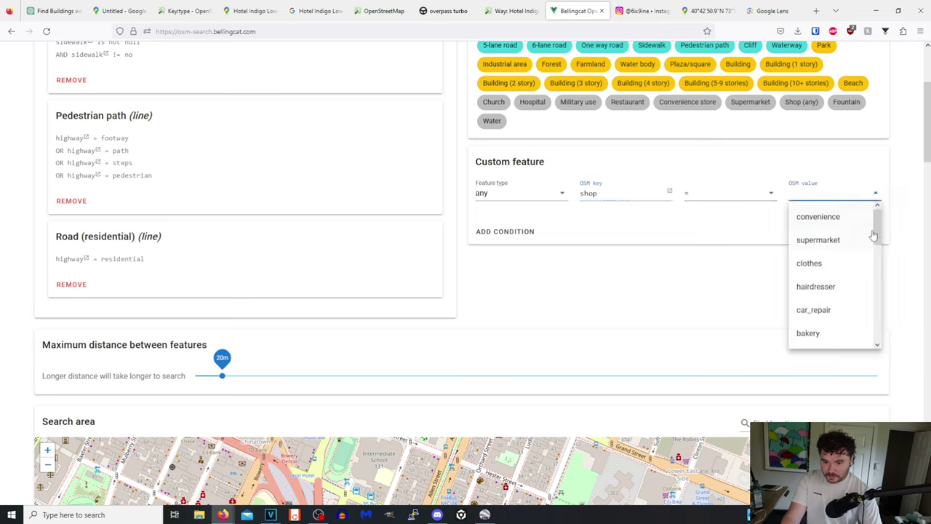
scroll(872, 291, "down", 5)
scroll(839, 301, "down", 10)
left_click_drag(878, 336, 878, 214)
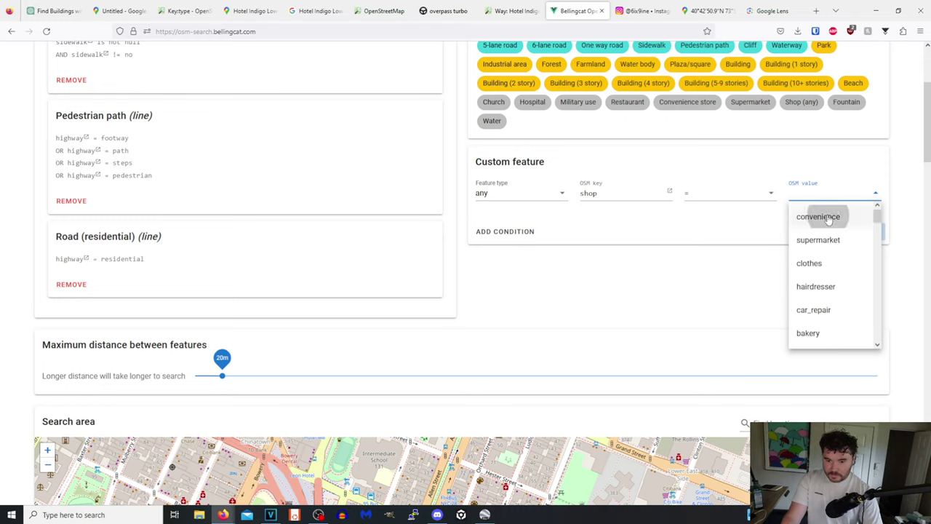
left_click(821, 216)
Add an AND condition name = Safeway and add the custom feature
left_click(525, 235)
left_click(486, 247)
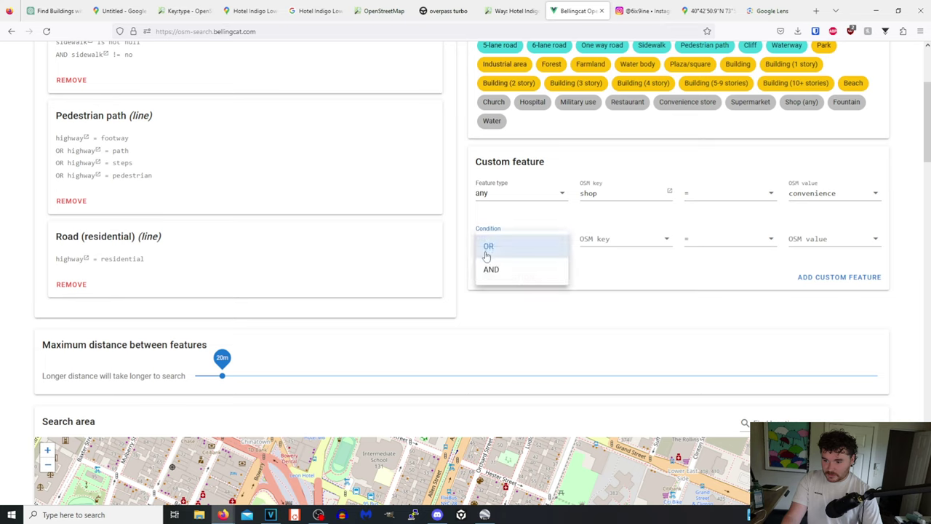
left_click(501, 269)
type("nam")
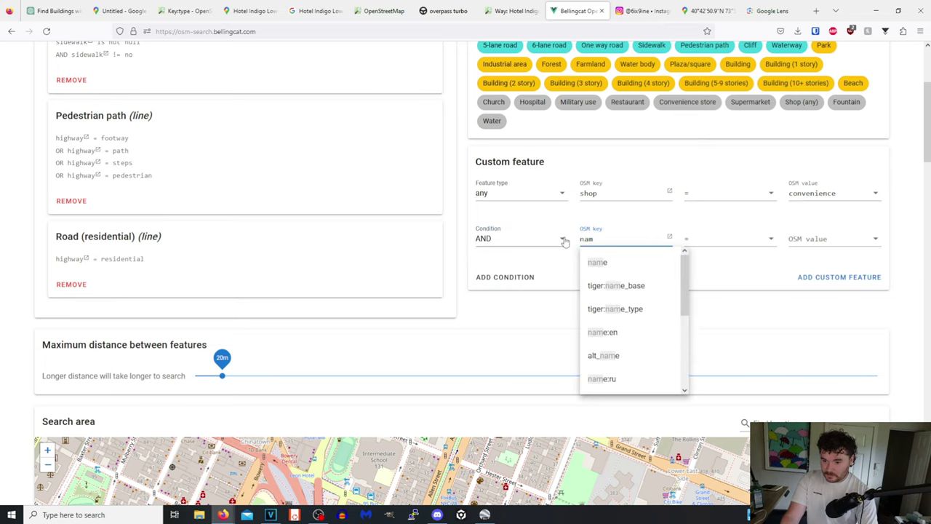
scroll(648, 280, "down", 3)
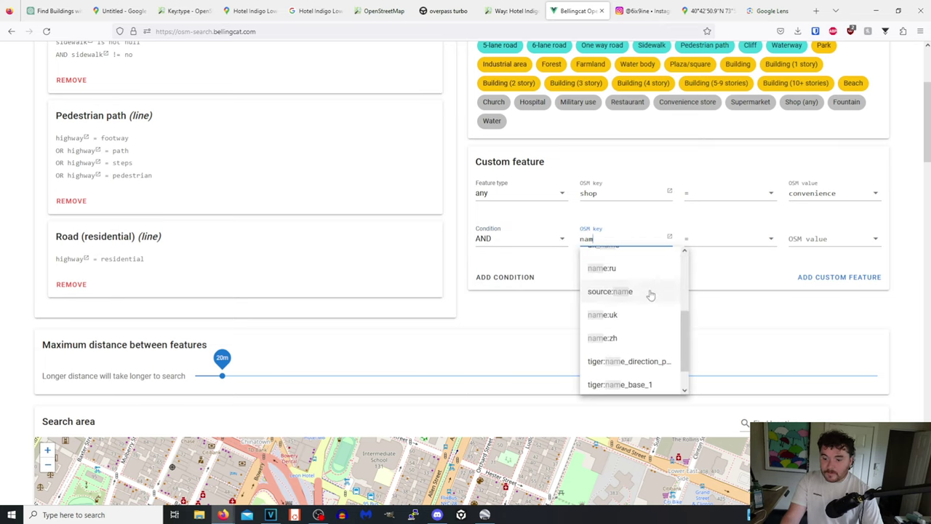
scroll(653, 332, "down", 6)
scroll(611, 155, "up", 5)
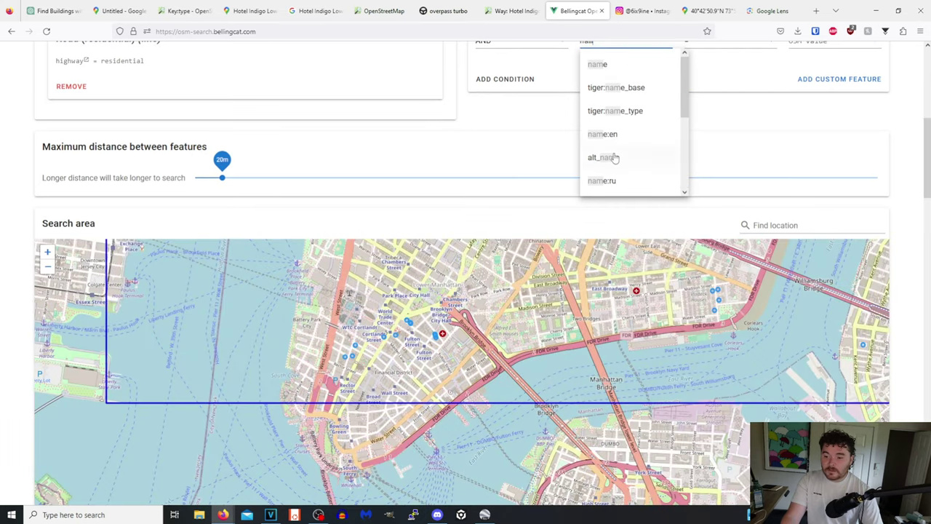
left_click(610, 73)
left_click(841, 239)
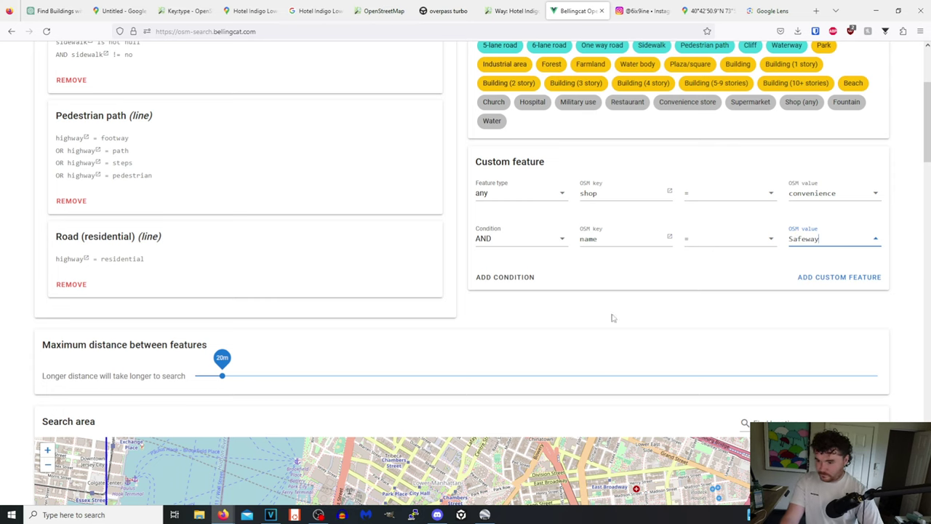
left_click(822, 276)
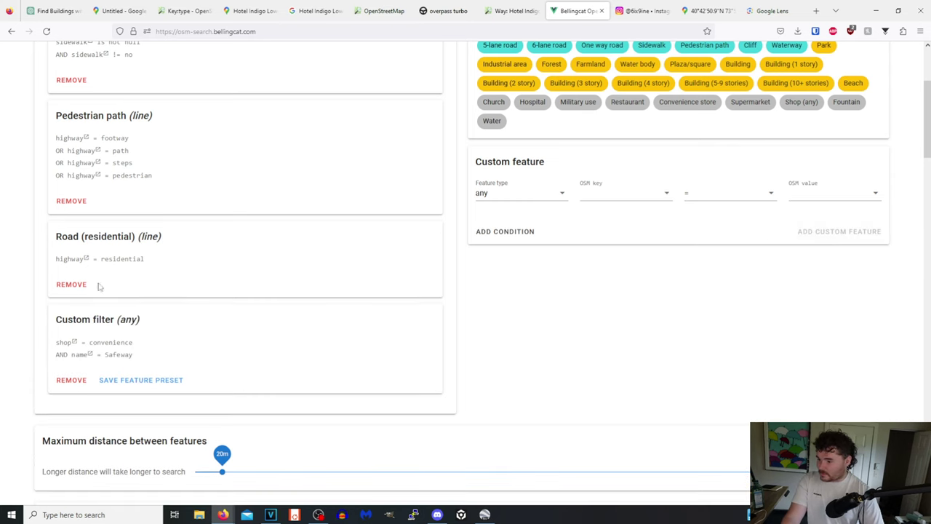
Remove the Road (residential), Pedestrian path and Sidewalk features
left_click(64, 284)
left_click(70, 205)
scroll(73, 181, "up", 2)
left_click(70, 179)
scroll(296, 279, "up", 2)
scroll(296, 279, "down", 10)
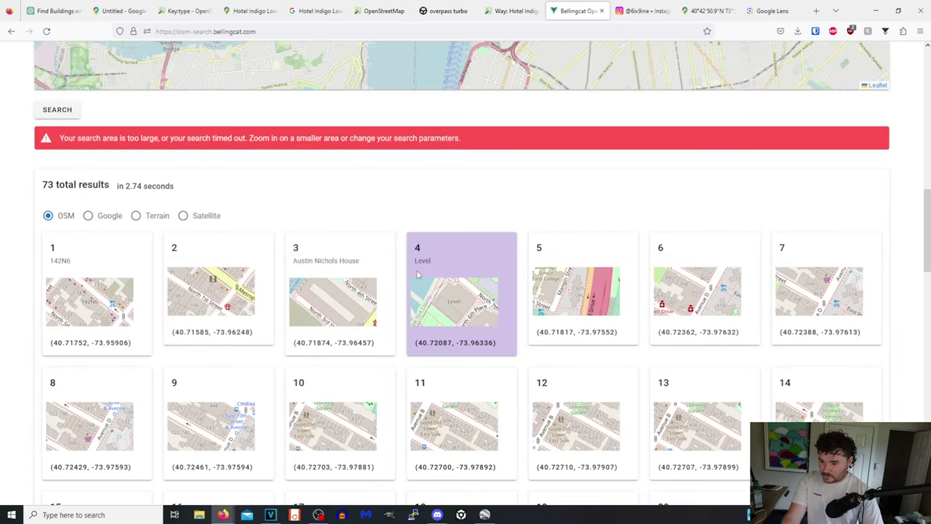
Pan and zoom the search map to the Seattle area, centred on West Seattle
left_click_drag(374, 302, 524, 216)
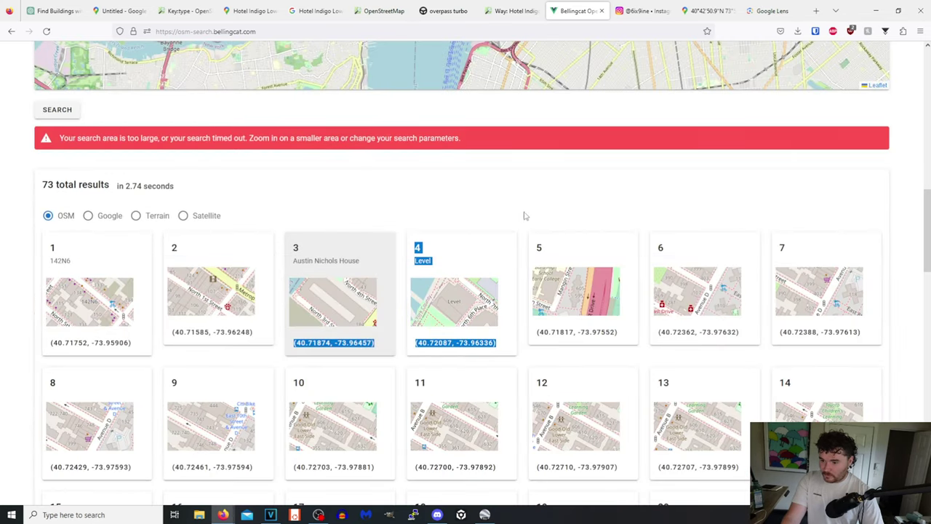
left_click(524, 216)
scroll(524, 216, "down", 3)
scroll(7, 219, "up", 8)
scroll(457, 266, "down", 5)
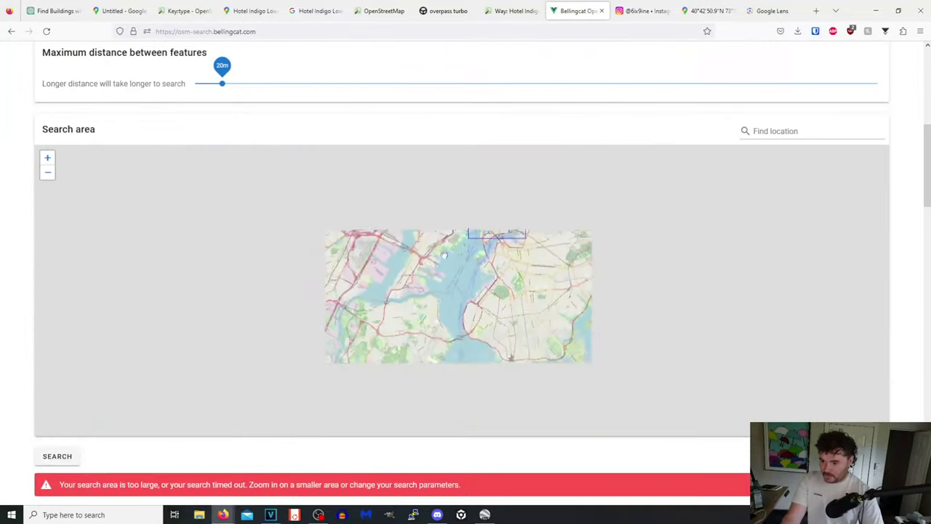
left_click_drag(263, 264, 610, 276)
scroll(588, 271, "down", 4)
left_click_drag(550, 262, 446, 228)
scroll(688, 291, "up", 4)
left_click_drag(707, 202, 677, 288)
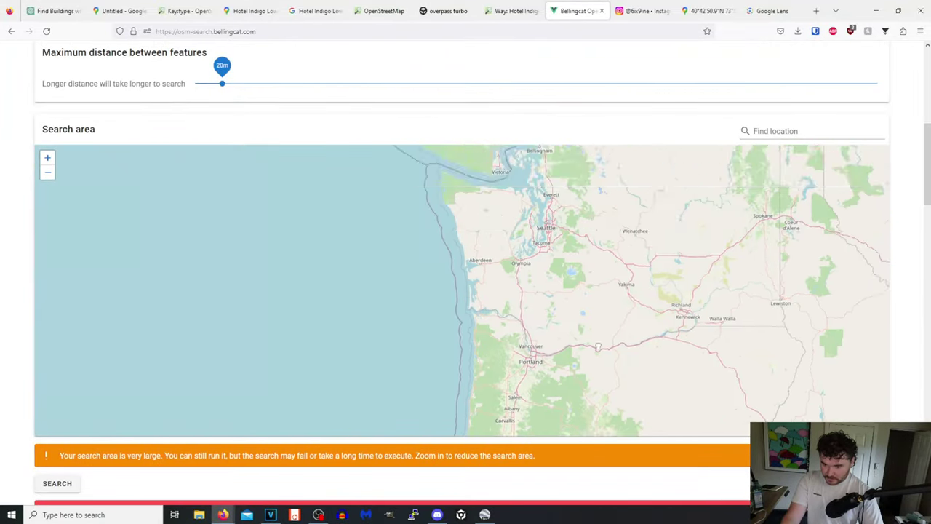
scroll(546, 306, "up", 3)
left_click_drag(563, 316, 552, 407)
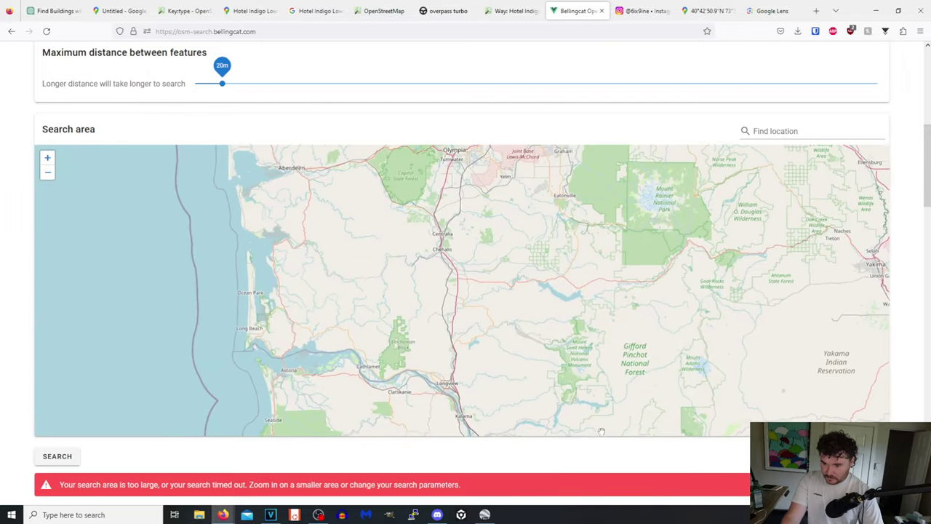
left_click_drag(564, 226, 526, 459)
scroll(482, 331, "up", 3)
left_click_drag(553, 204, 415, 473)
left_click_drag(485, 194, 519, 323)
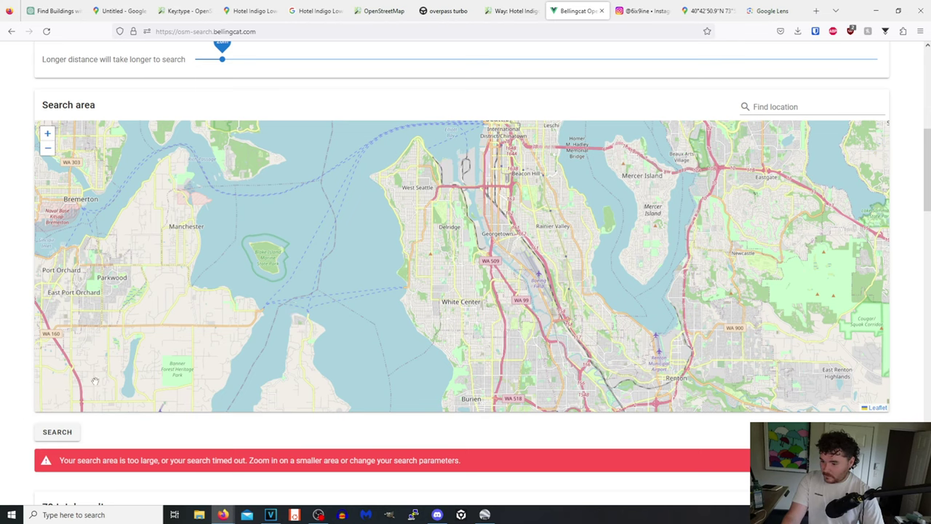
Run the search over Seattle, which returns 0 results
left_click(57, 431)
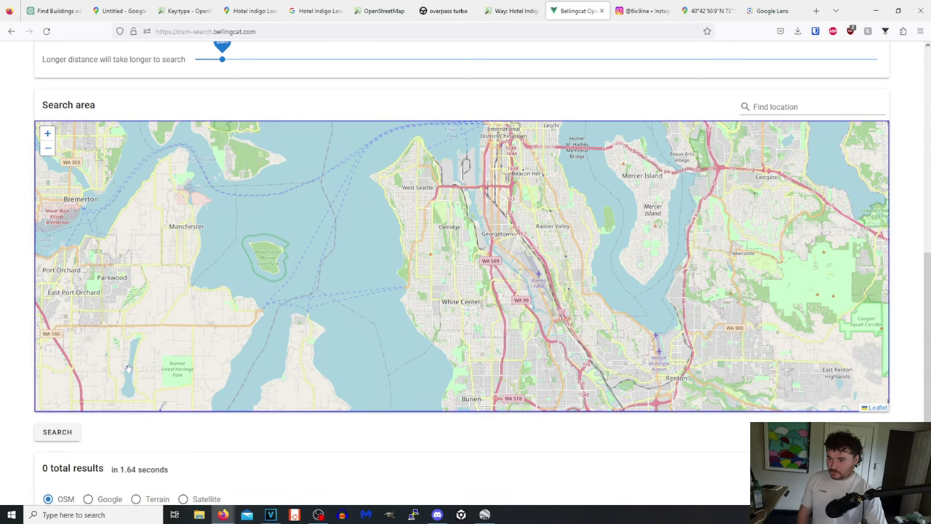
scroll(24, 115, "up", 3)
scroll(231, 195, "up", 1)
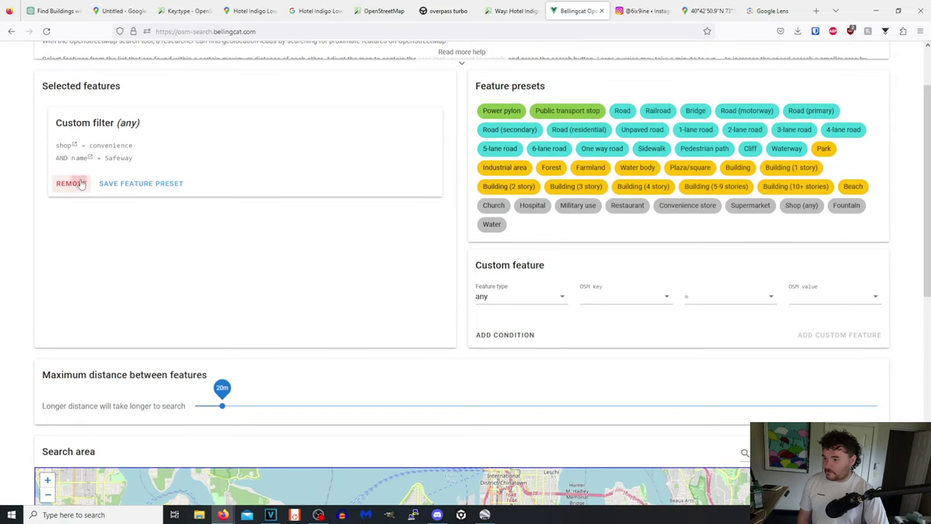
Replace the Safeway filter with a new custom feature shop = supermarket
left_click(72, 184)
left_click(620, 291)
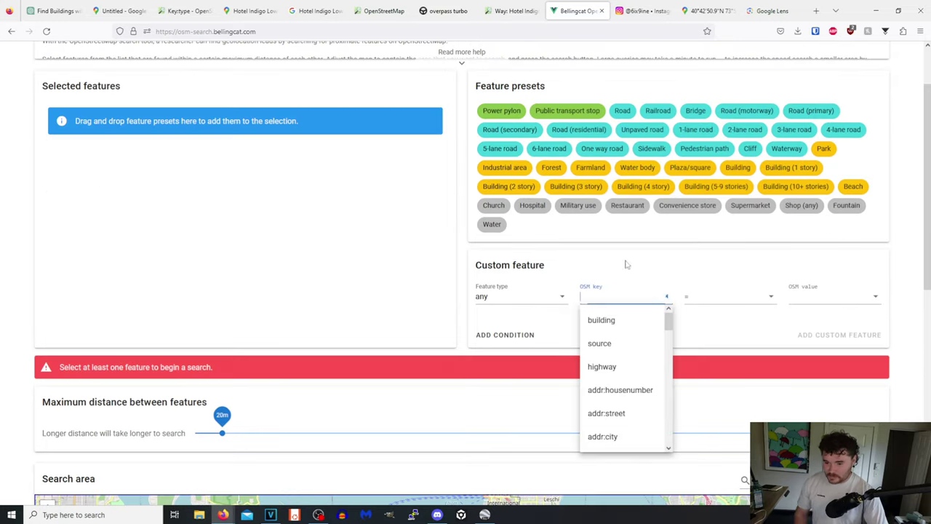
type("sho")
key("Tab")
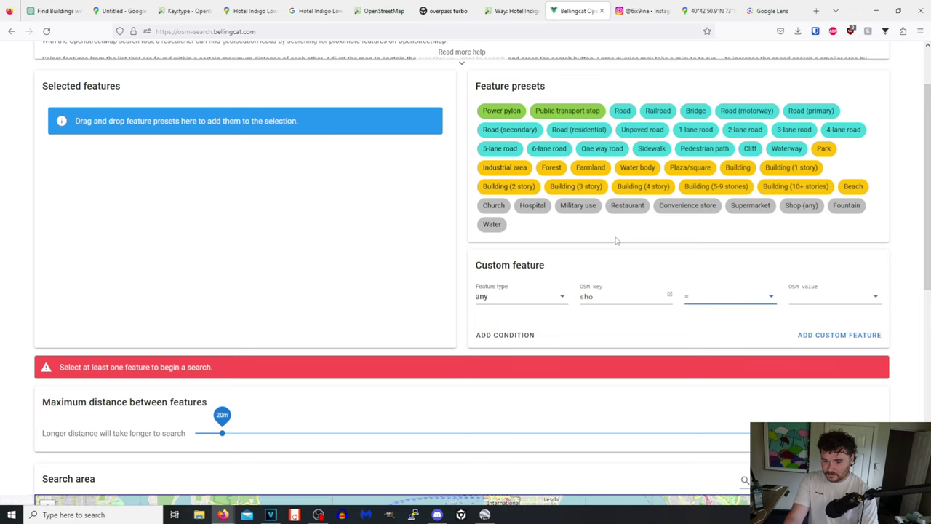
left_click(622, 290)
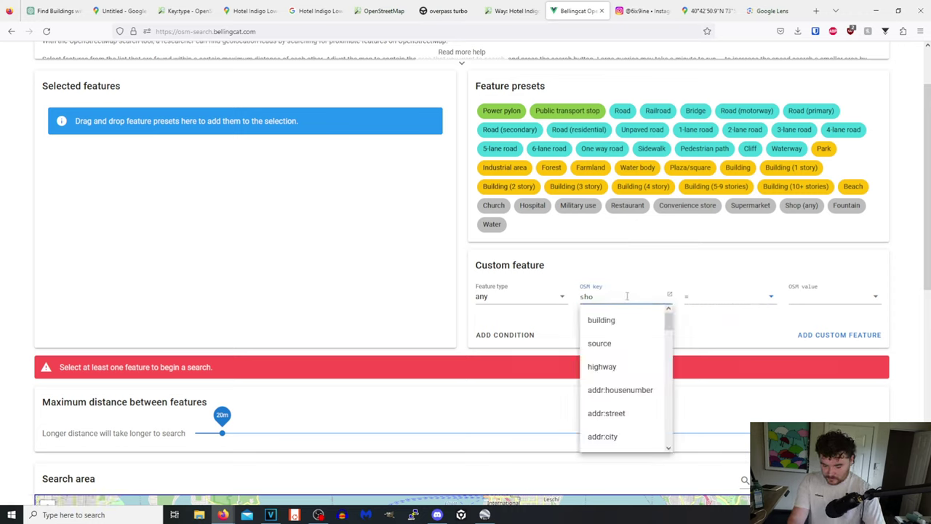
type("p")
left_click(615, 333)
left_click(805, 301)
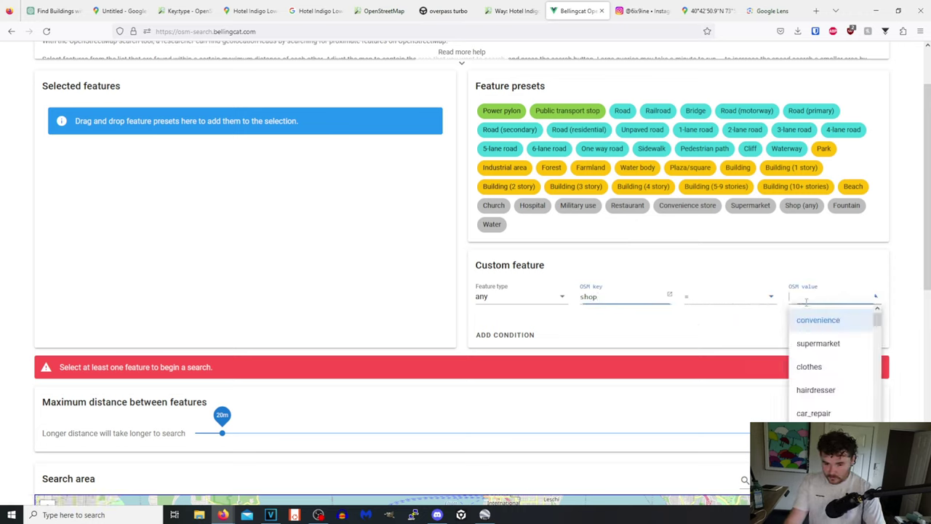
left_click(818, 343)
Add a second AND condition with the key name, leaving its value empty
left_click(505, 335)
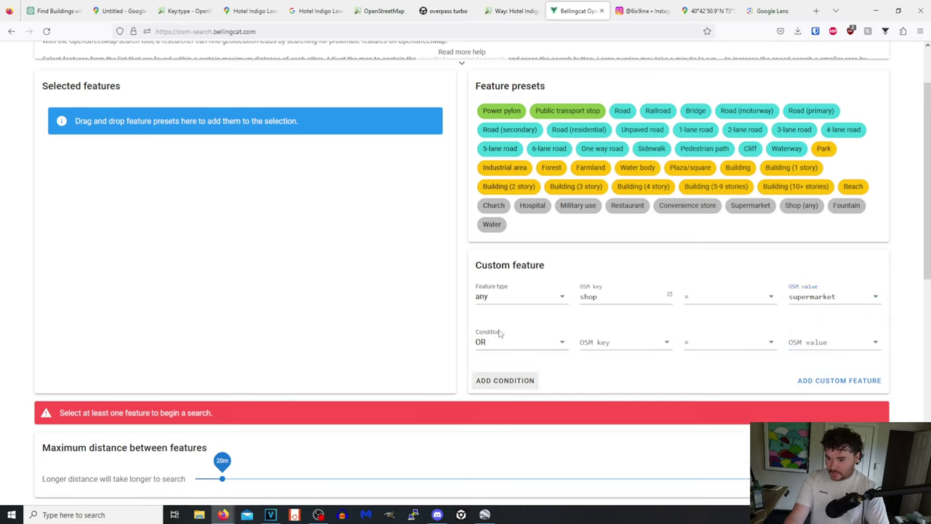
left_click(497, 342)
left_click(490, 372)
left_click(647, 338)
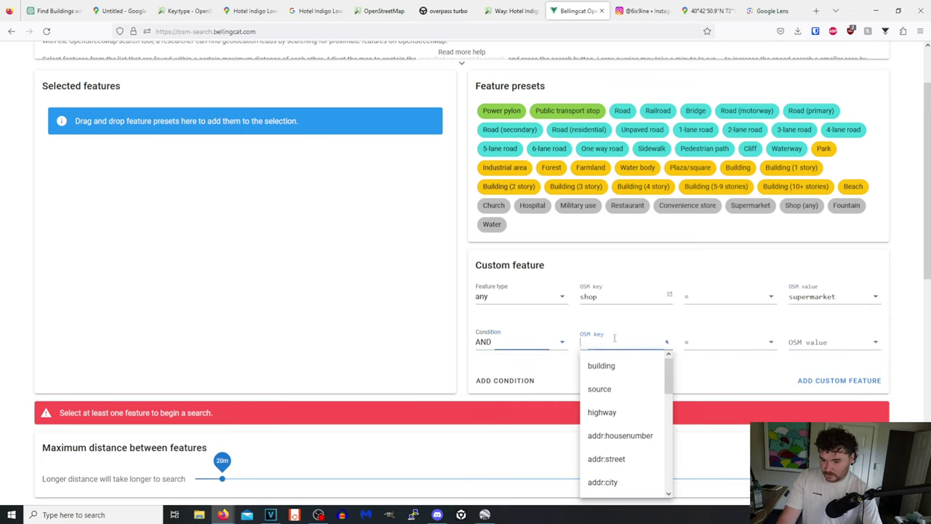
type("name")
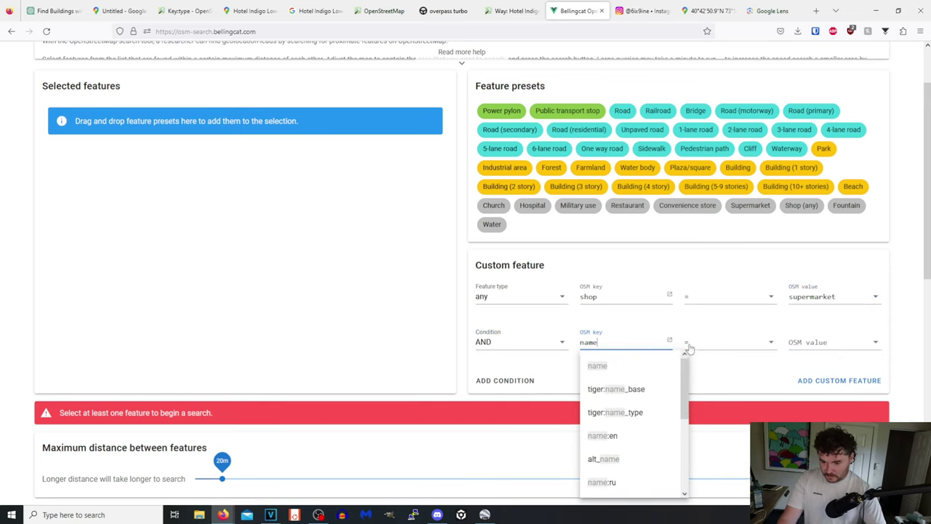
left_click(668, 364)
left_click(808, 341)
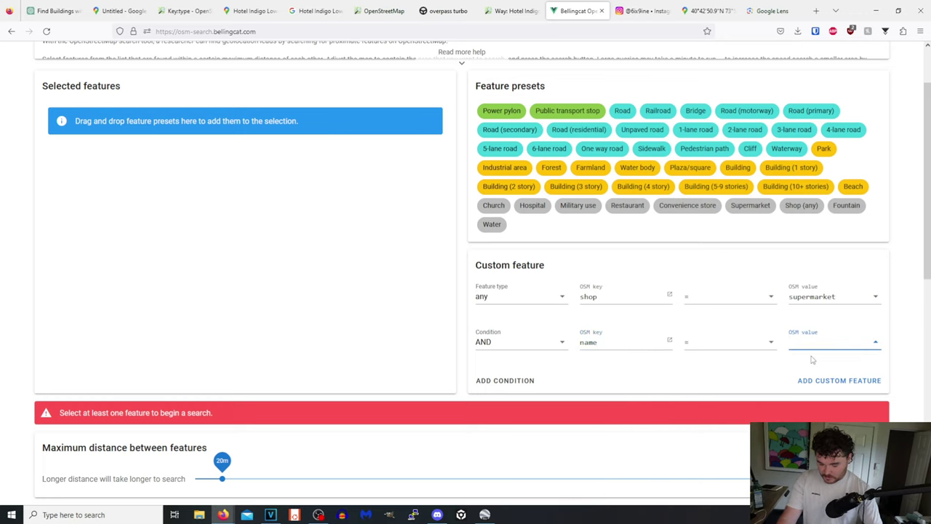